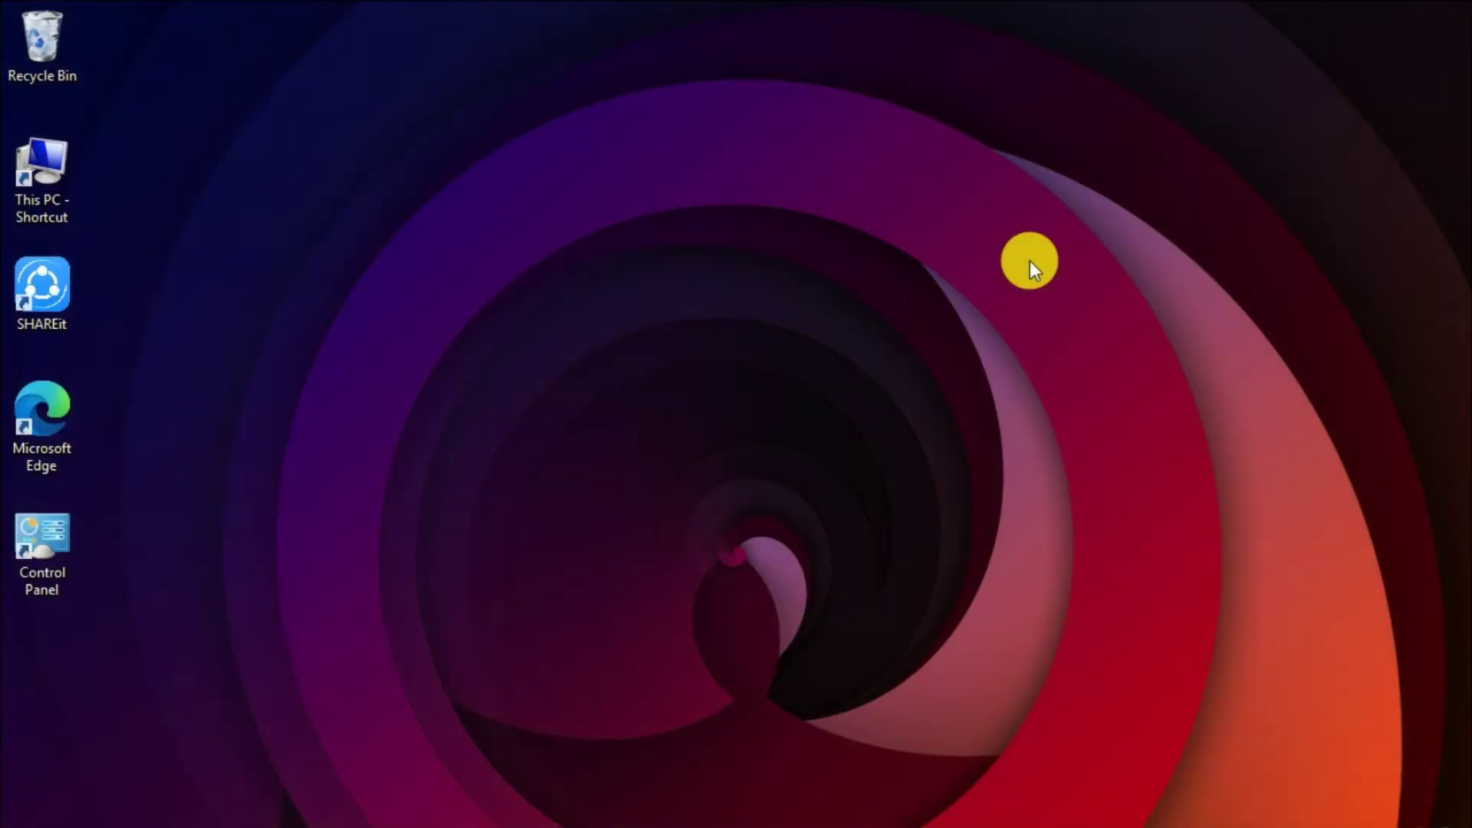
Step: Open the System Protection settings from the Control Panel's System page and minimize the System window behind them
double_click(39, 546)
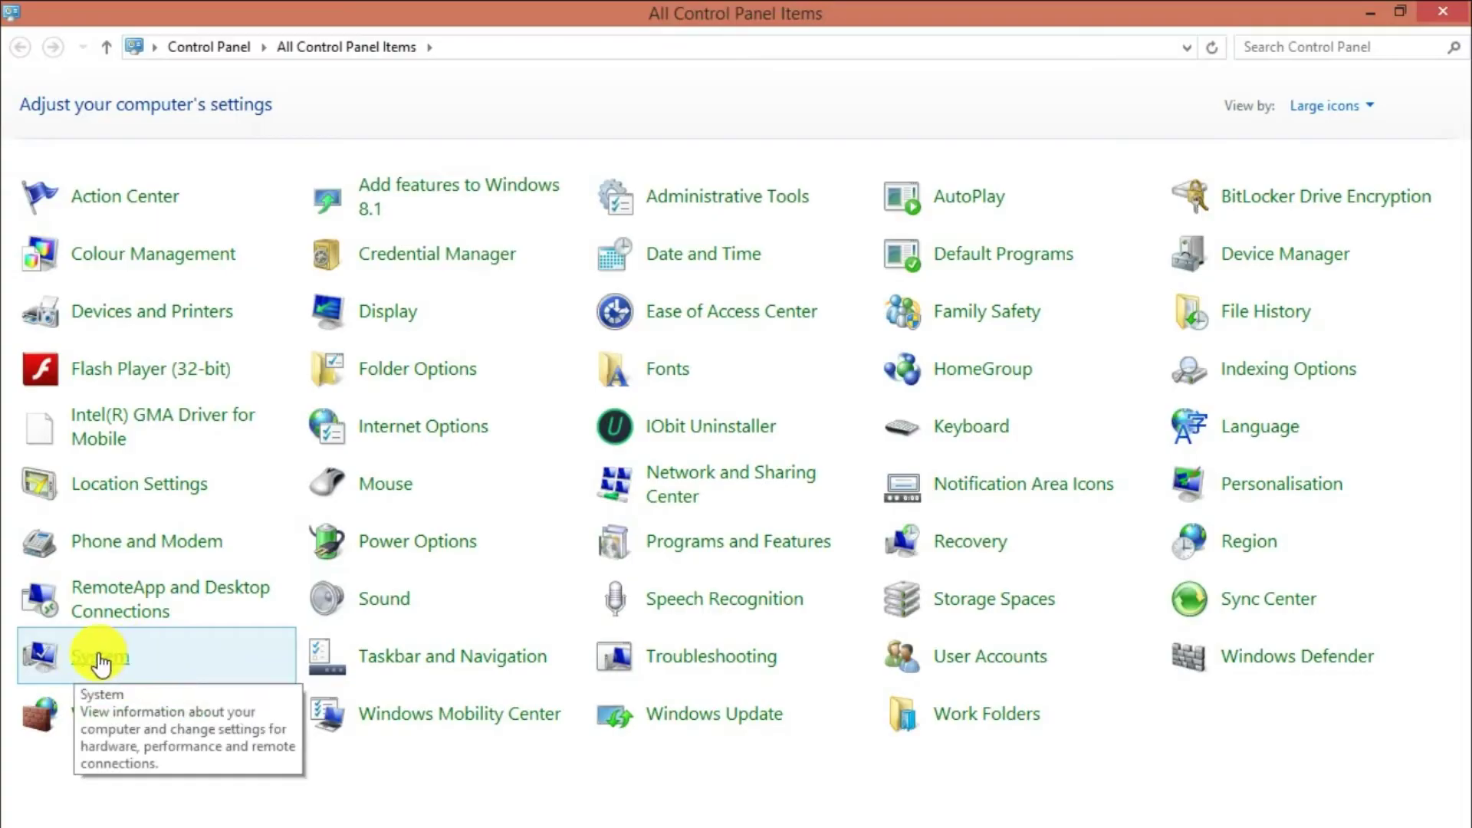
click(100, 658)
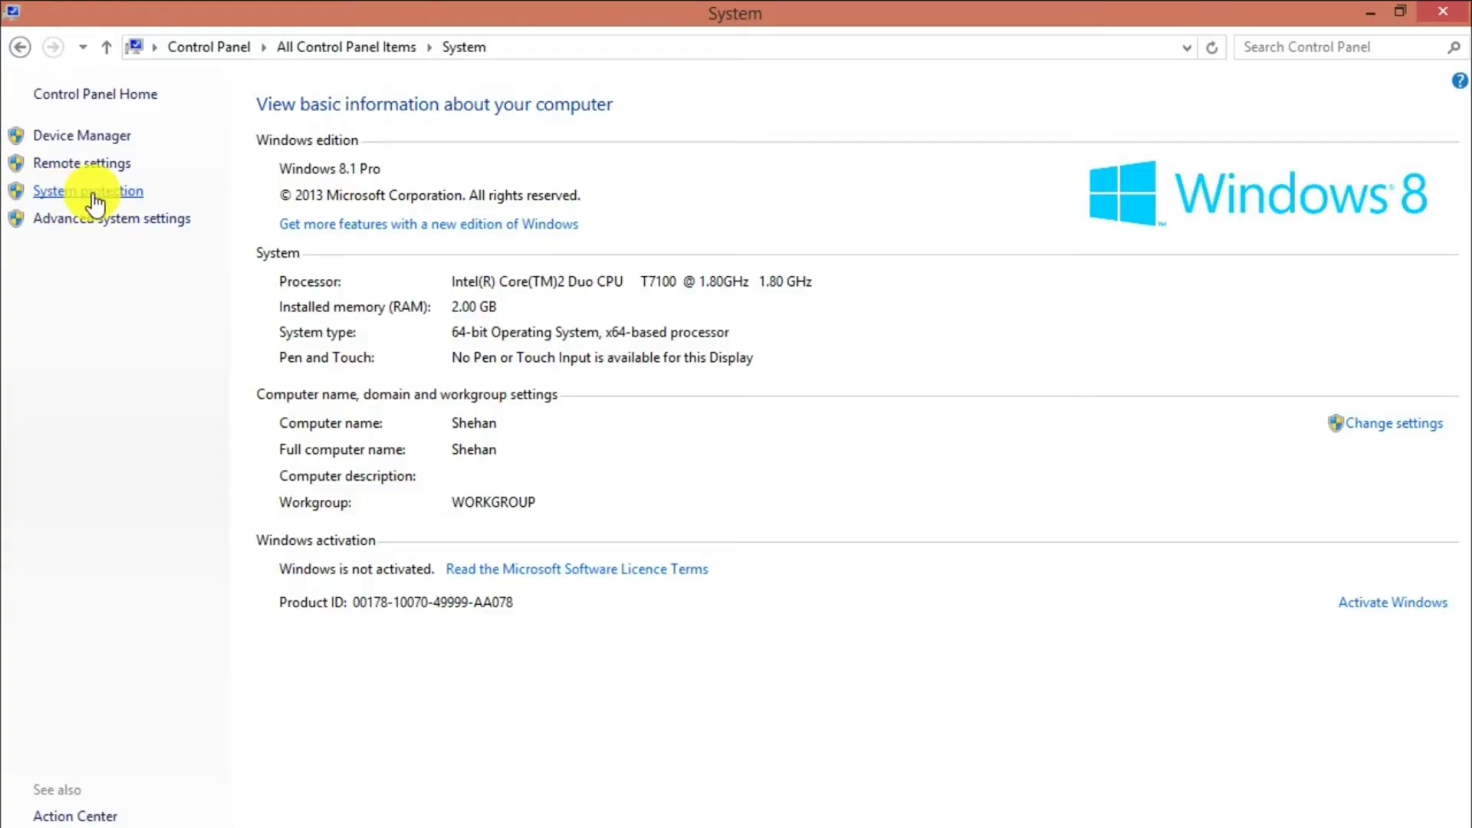
click(92, 192)
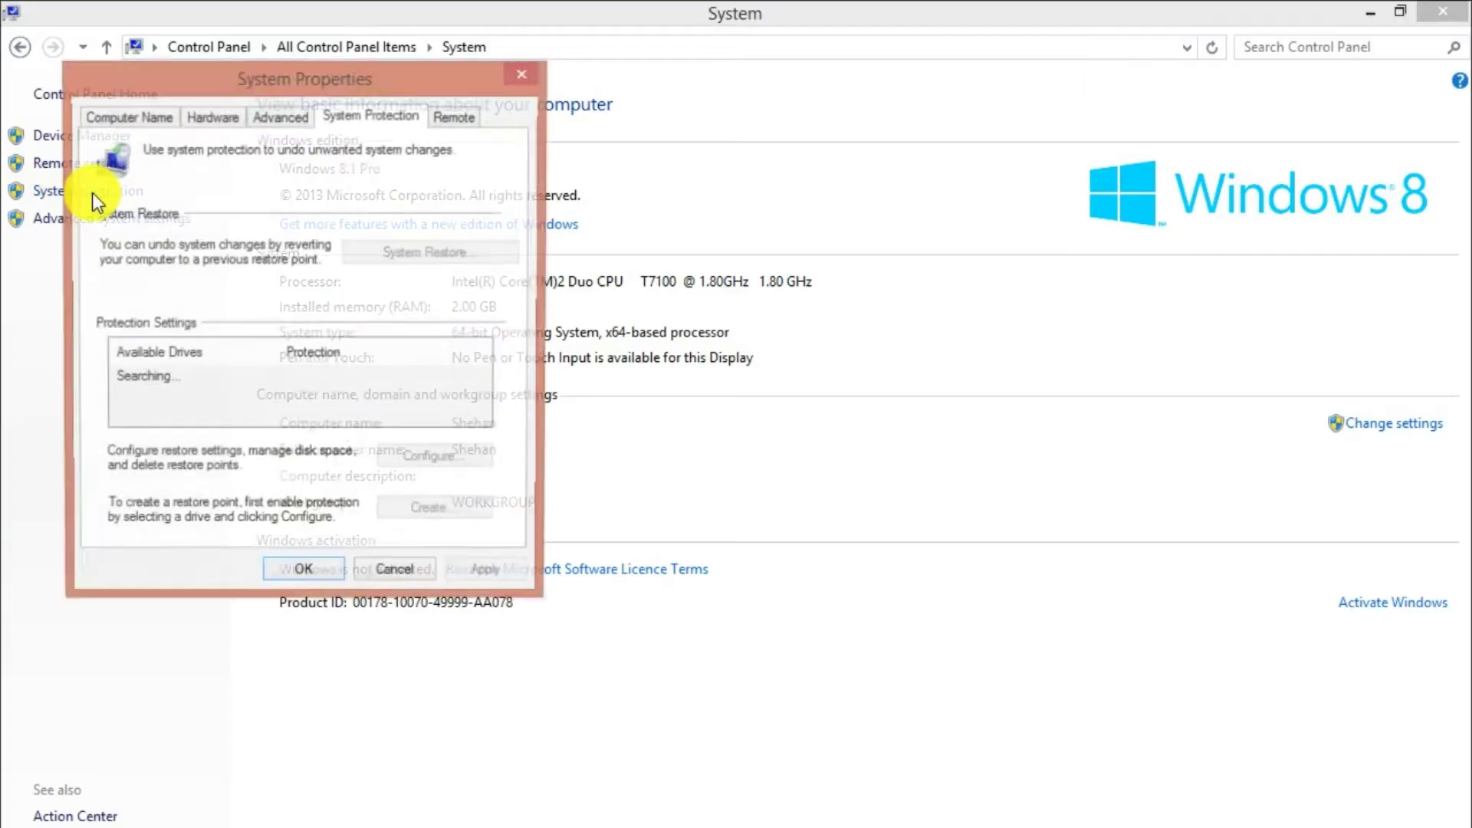
drag(328, 77, 894, 100)
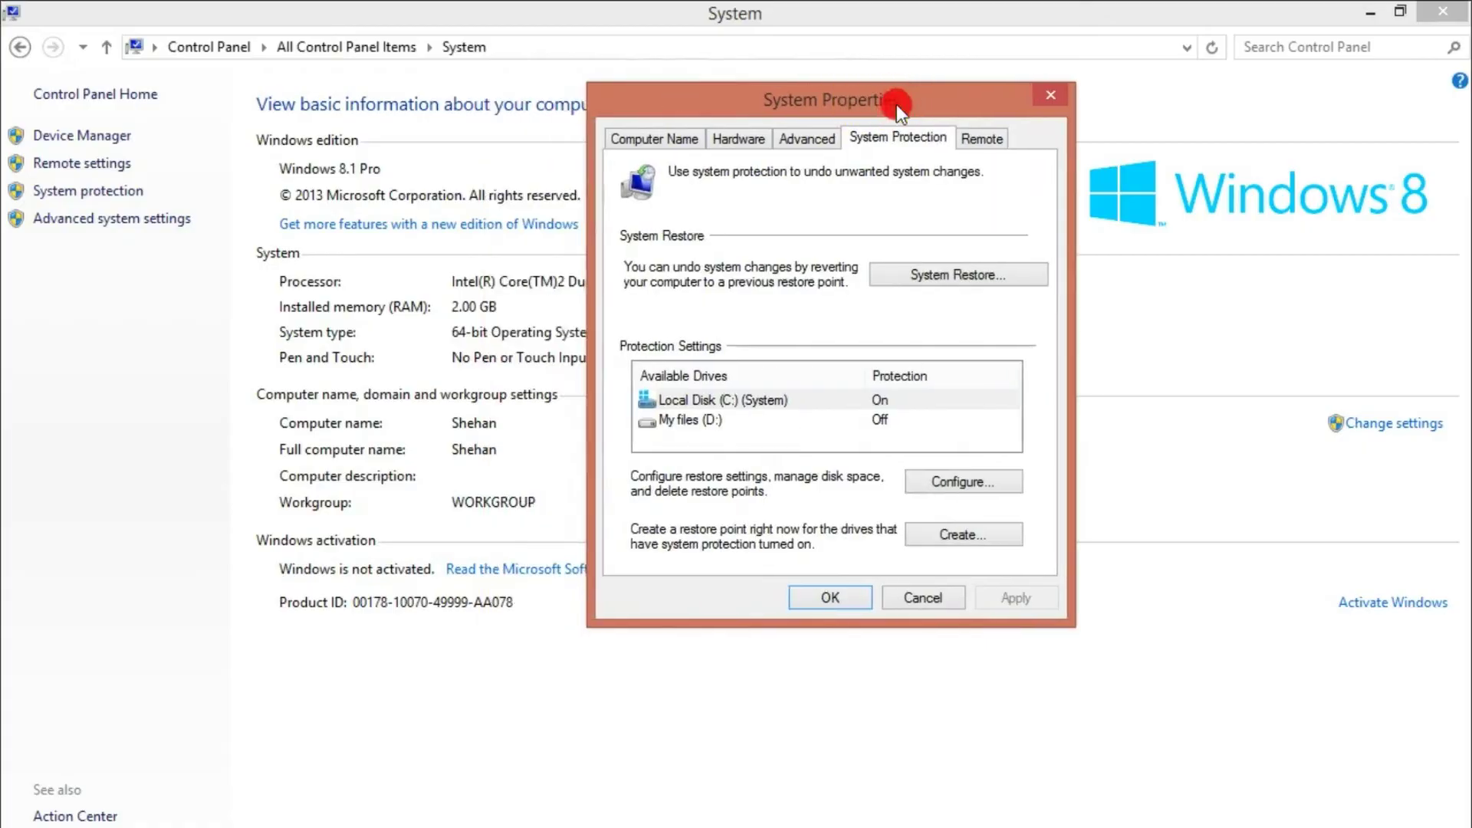
click(1366, 11)
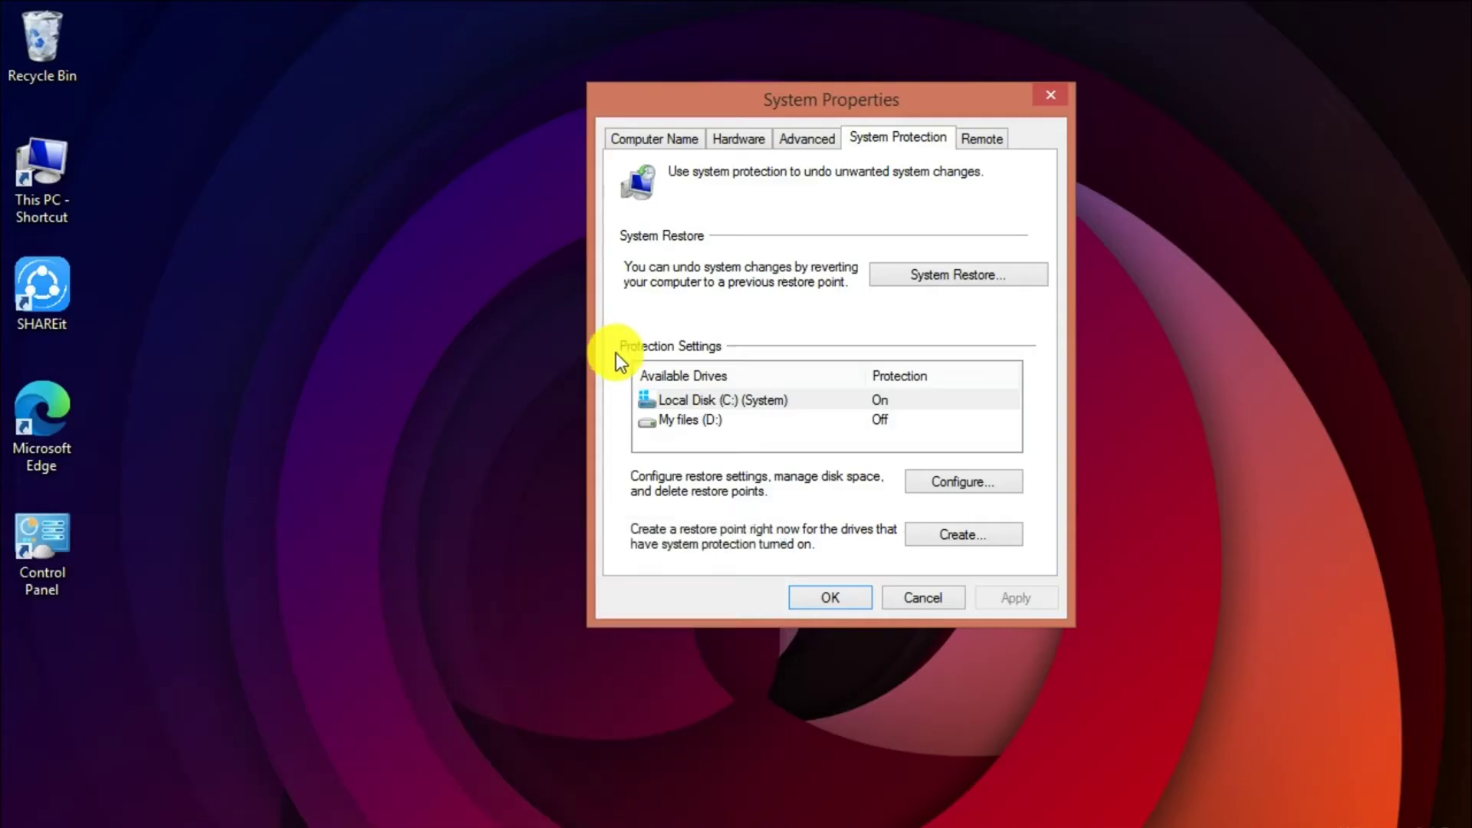
Step: Check the protection status of the drives Local Disk (C:) and My files (D:)
click(749, 404)
click(752, 420)
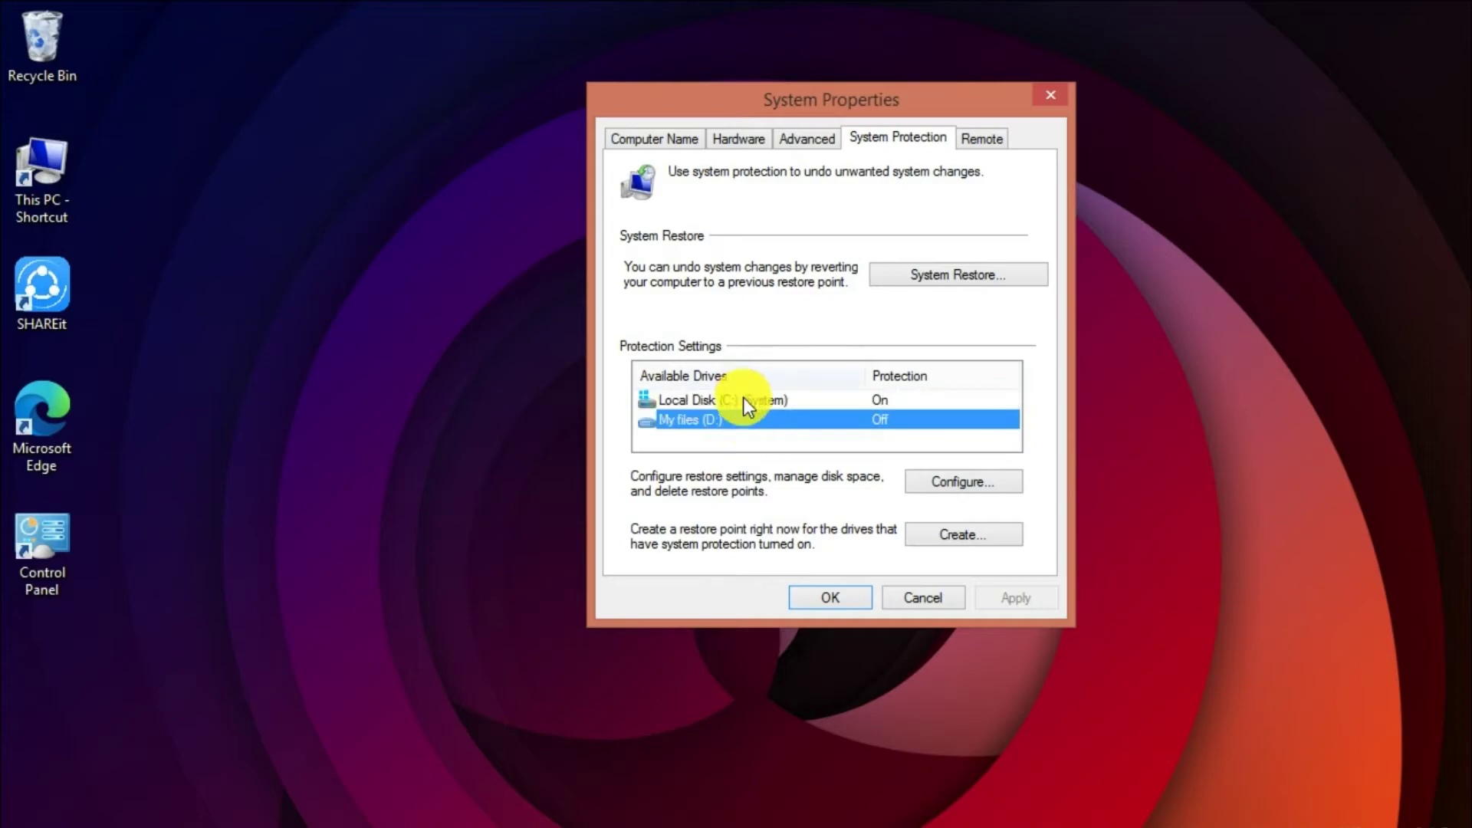
click(743, 397)
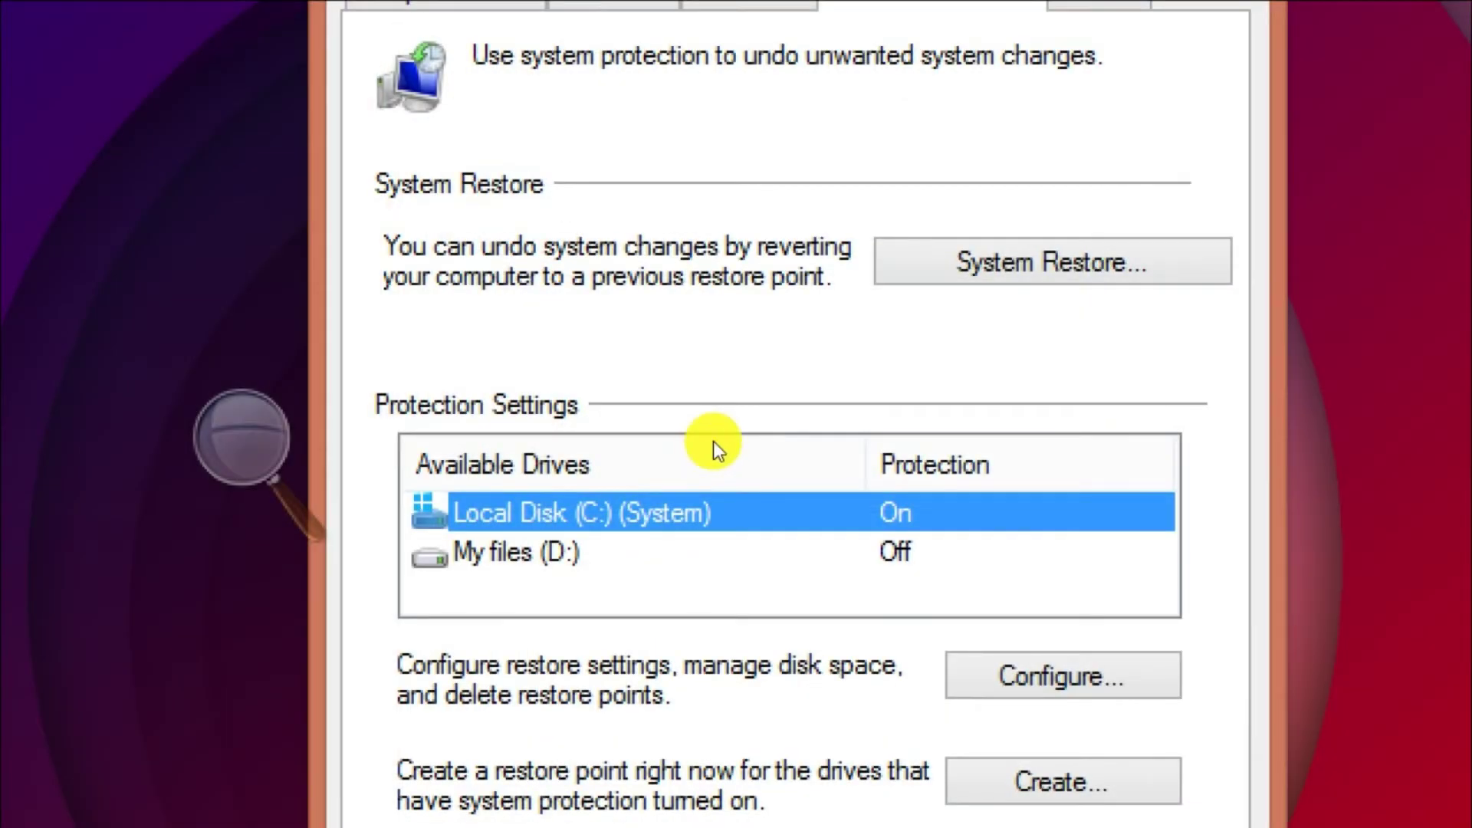
key(Down)
key(Up)
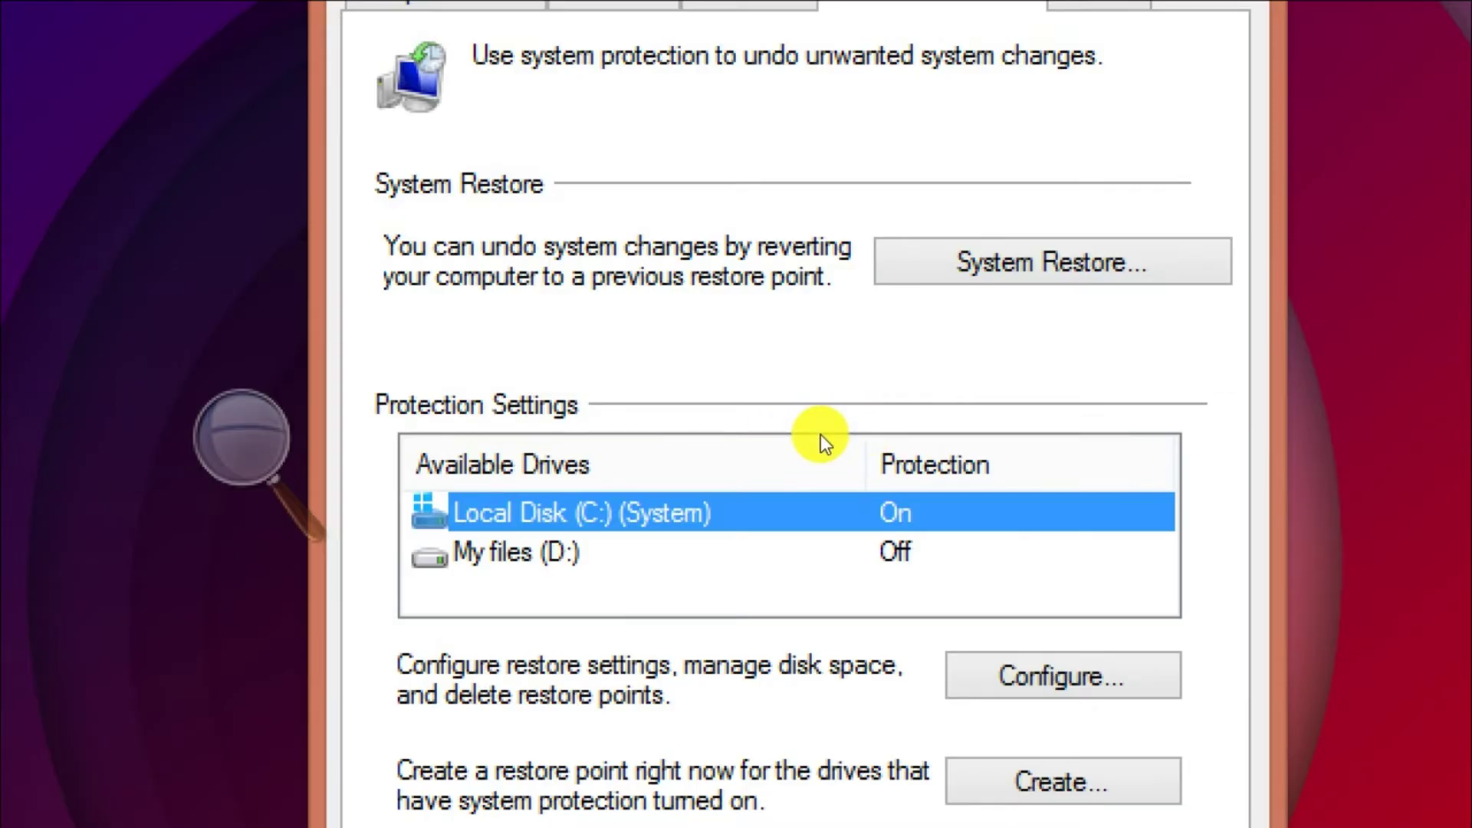
key(Down)
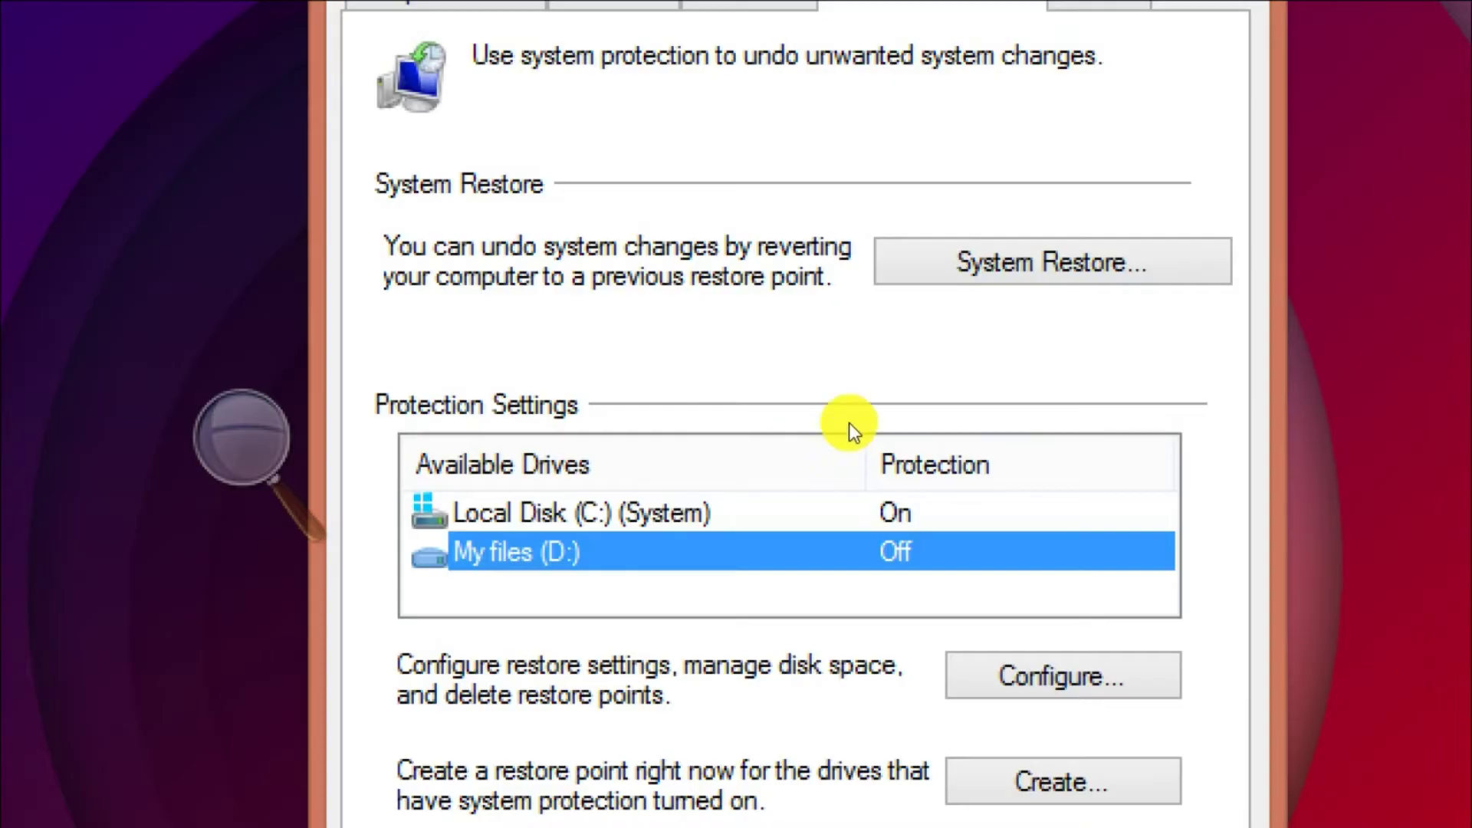
key(Up)
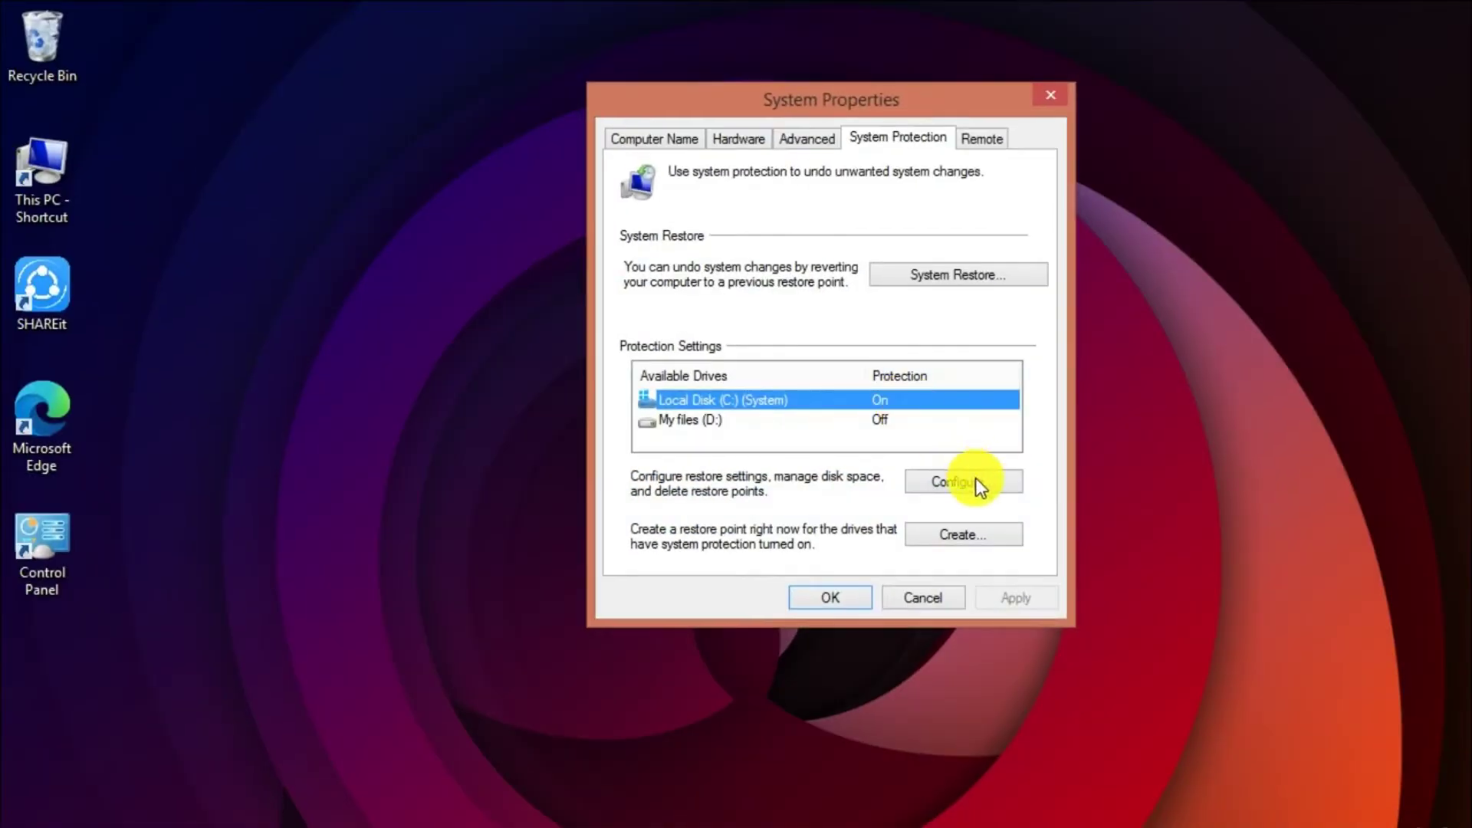
Step: Configure Local Disk (C:) with system protection turned on and a maximum disk space usage of 5% (4.89 GB)
click(974, 482)
click(729, 269)
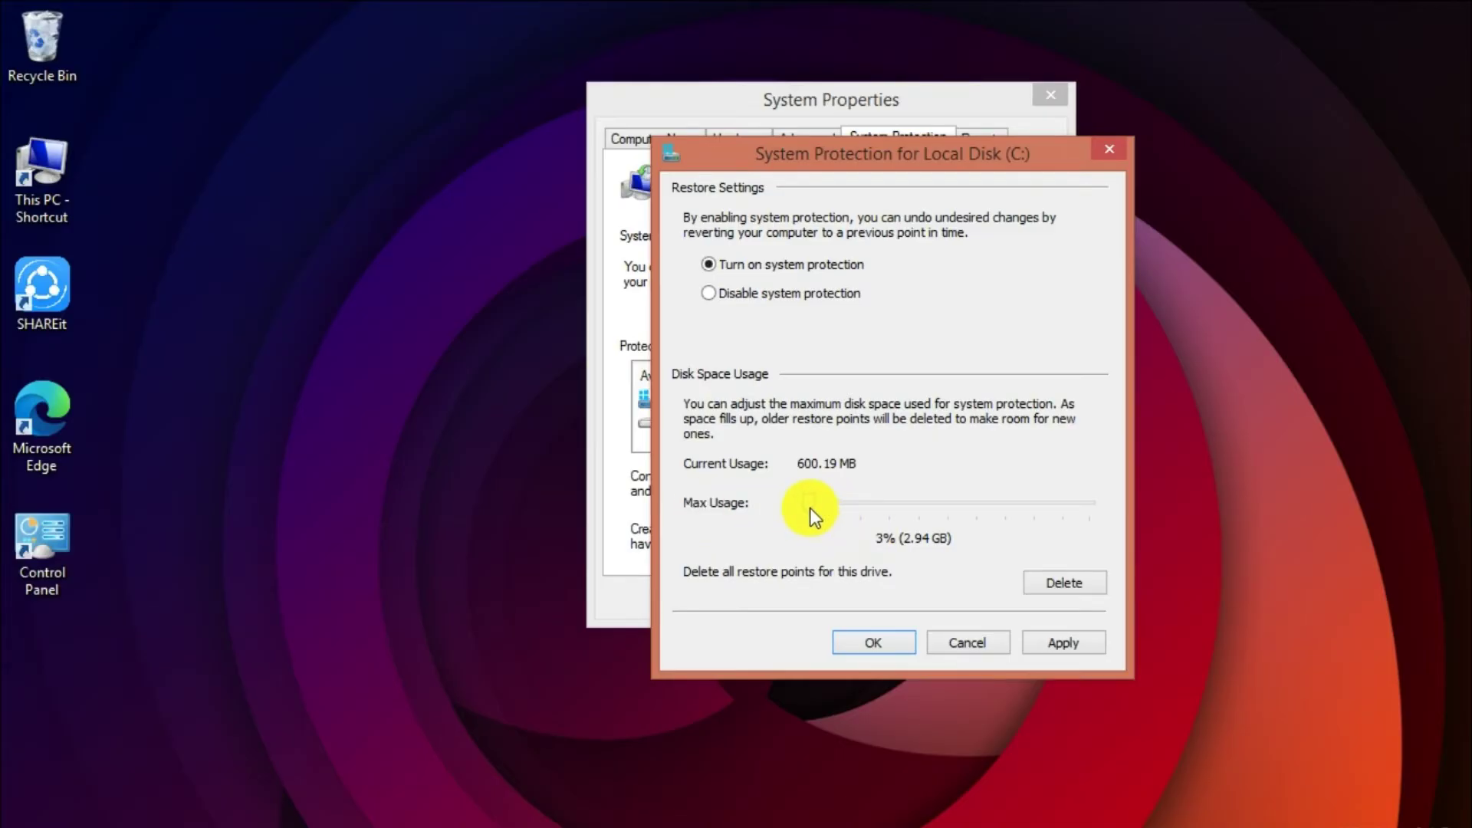
drag(810, 508, 817, 508)
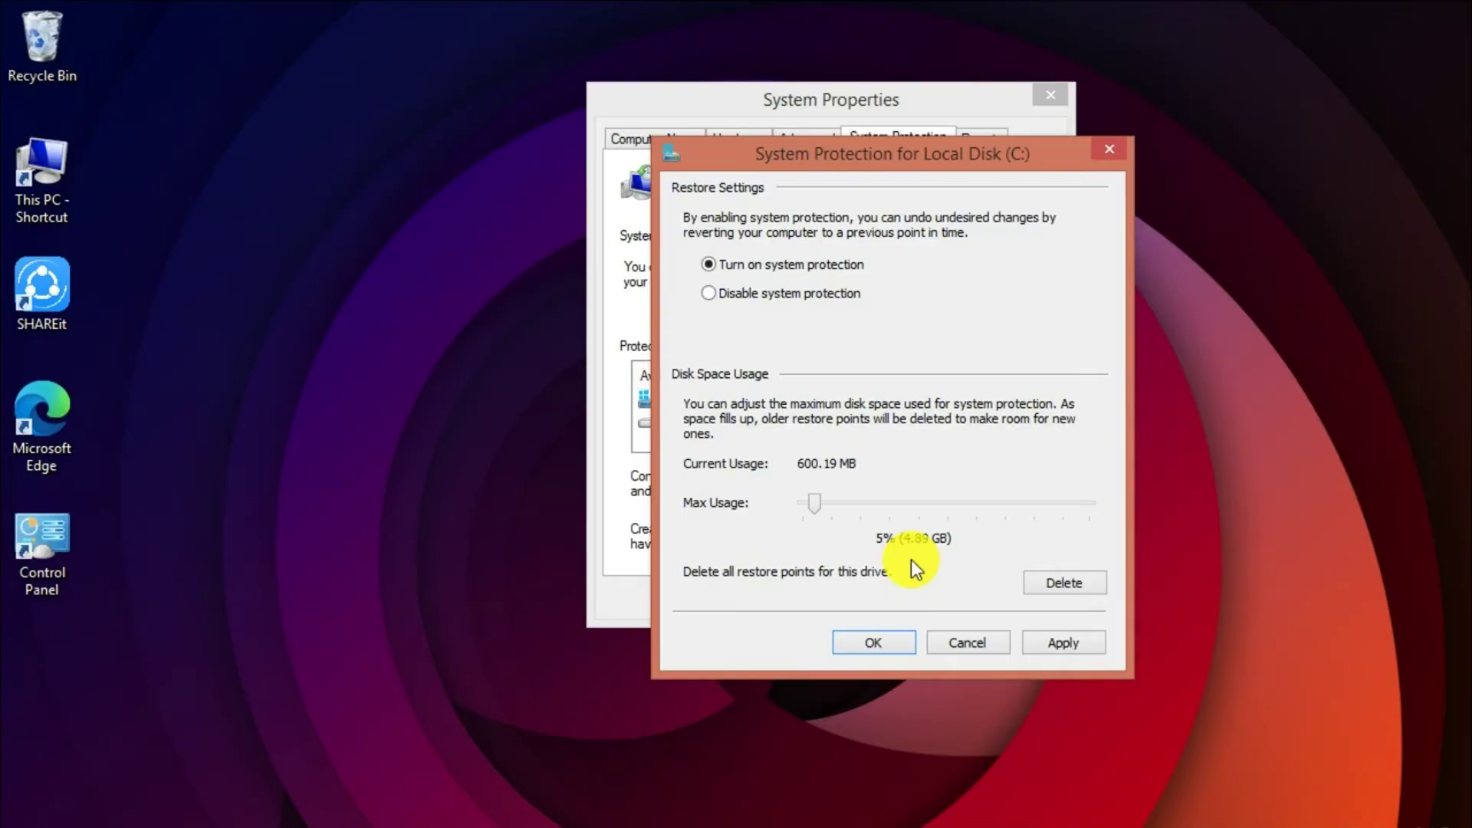
Step: Delete all existing restore points for Local Disk (C:) and accept the drive's protection settings
click(1054, 584)
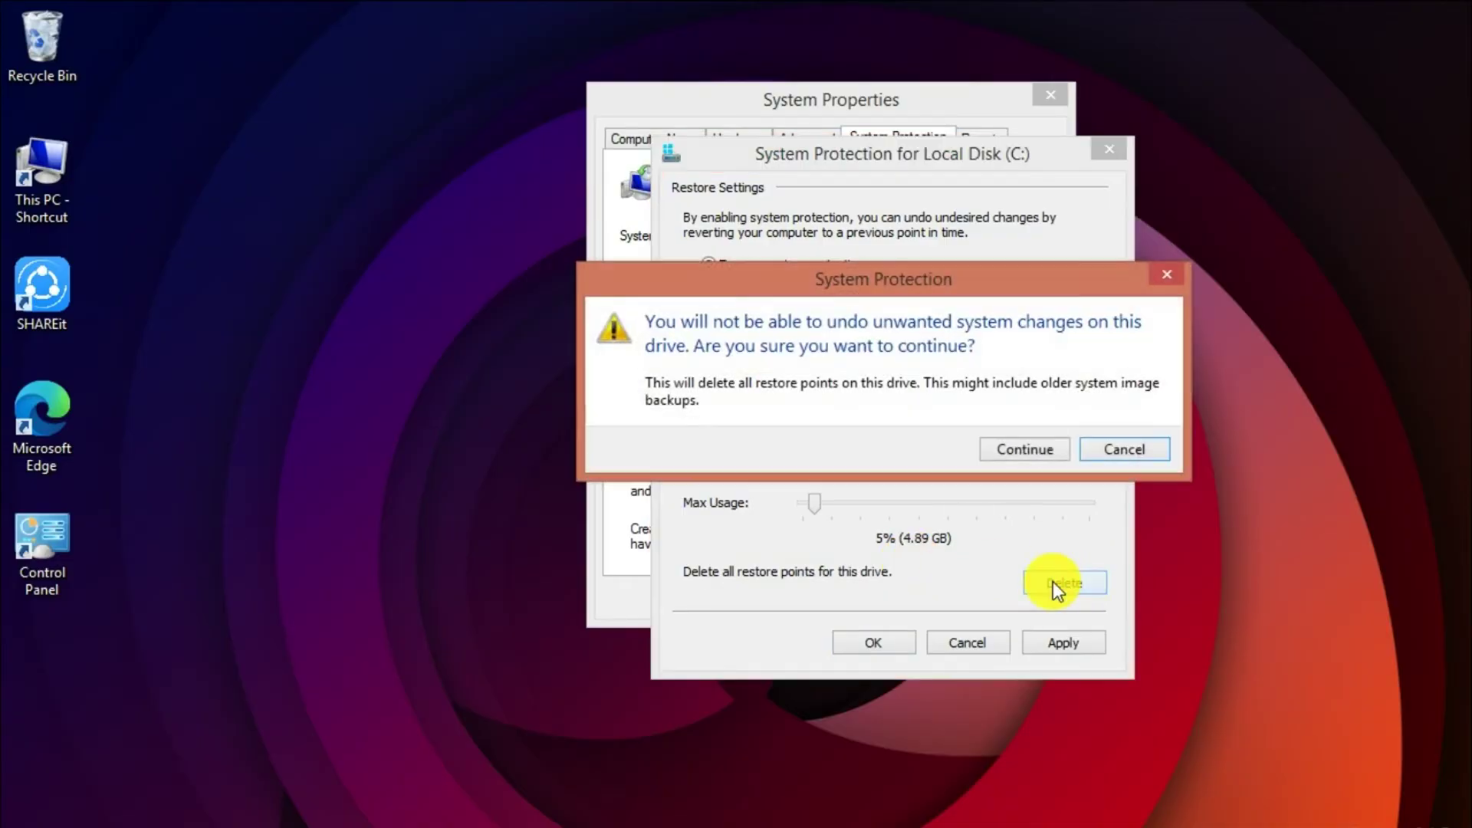
click(1026, 449)
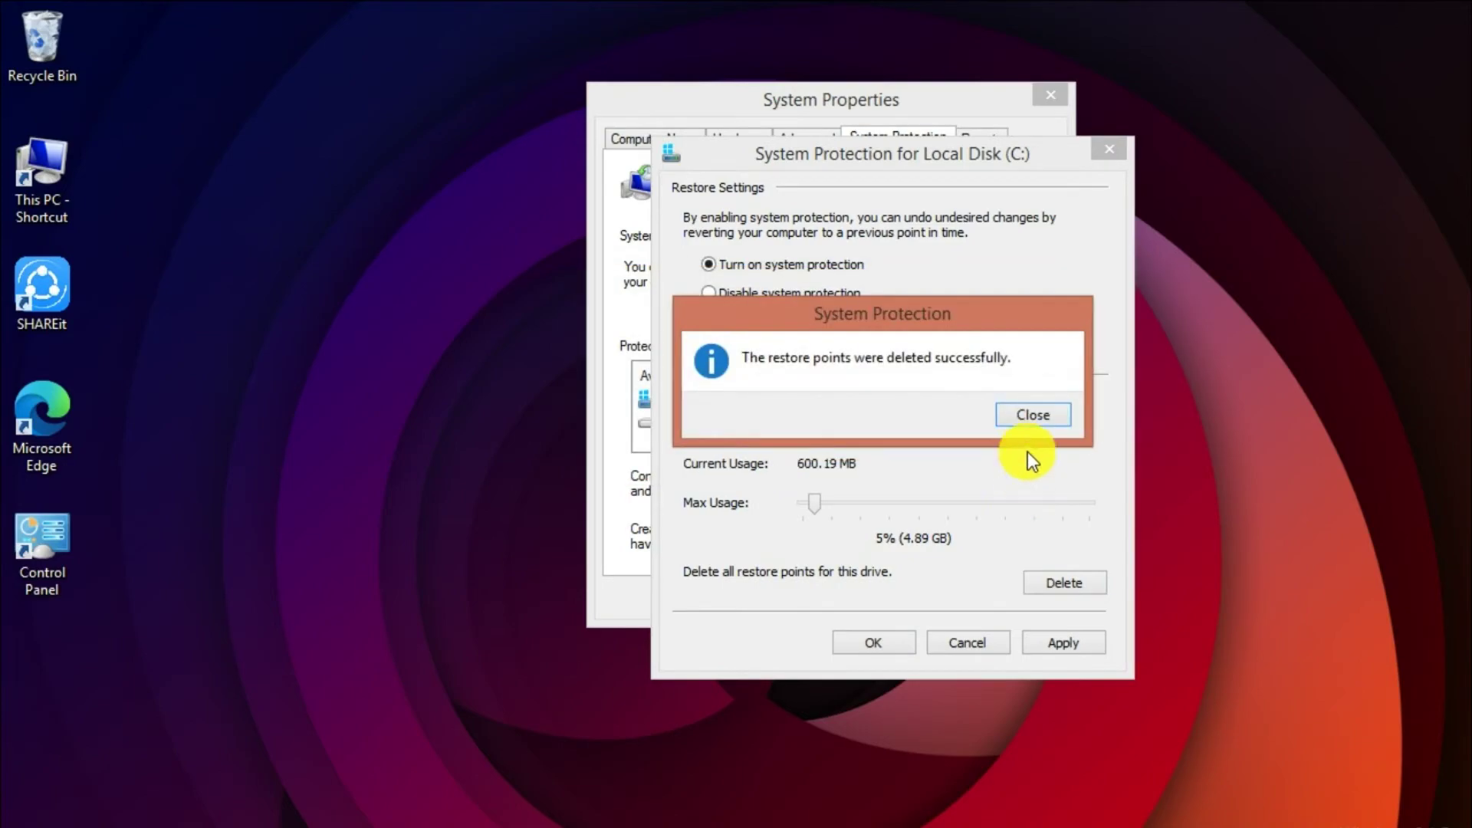
click(1047, 415)
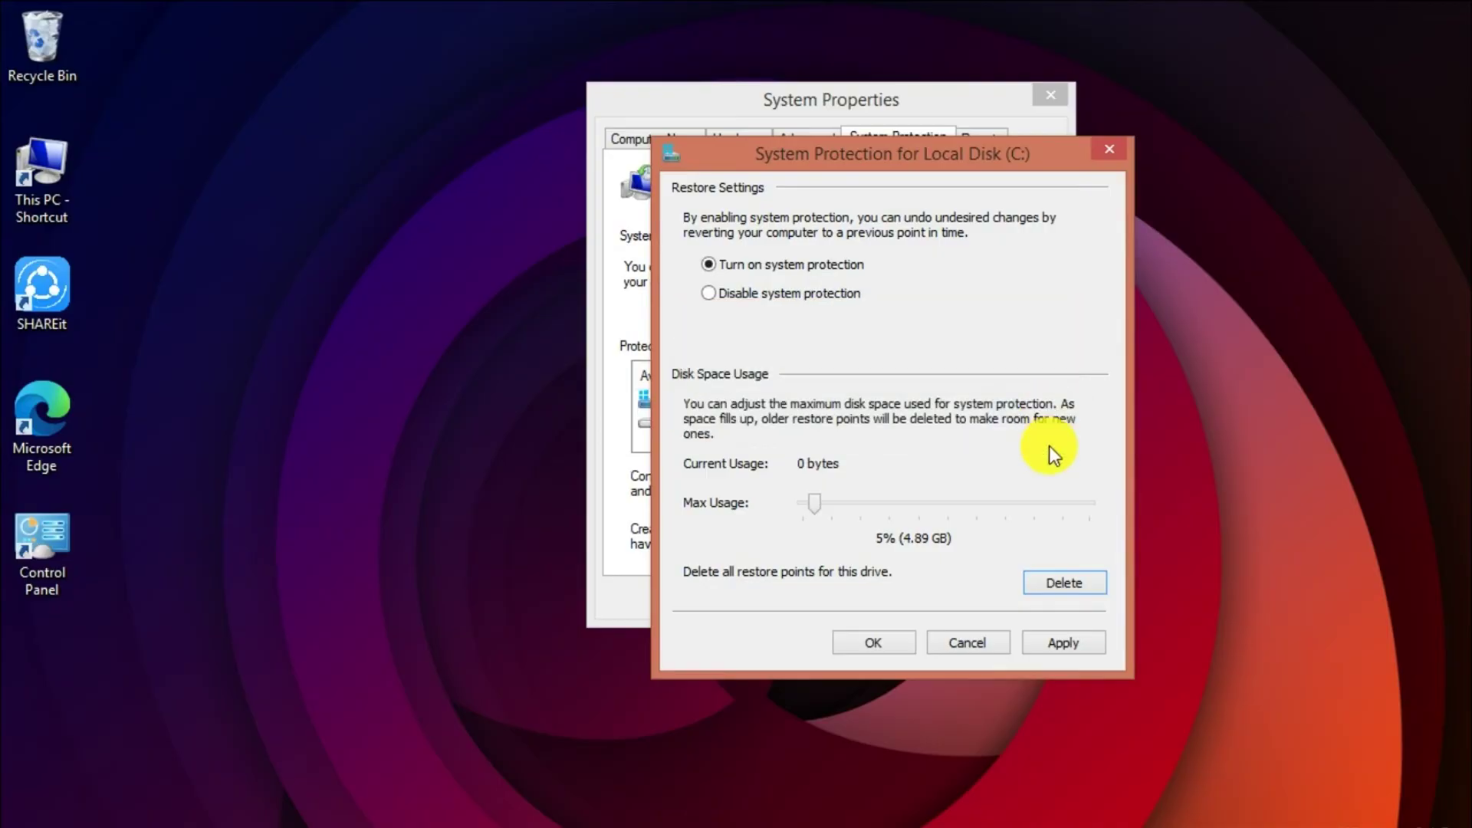
click(874, 641)
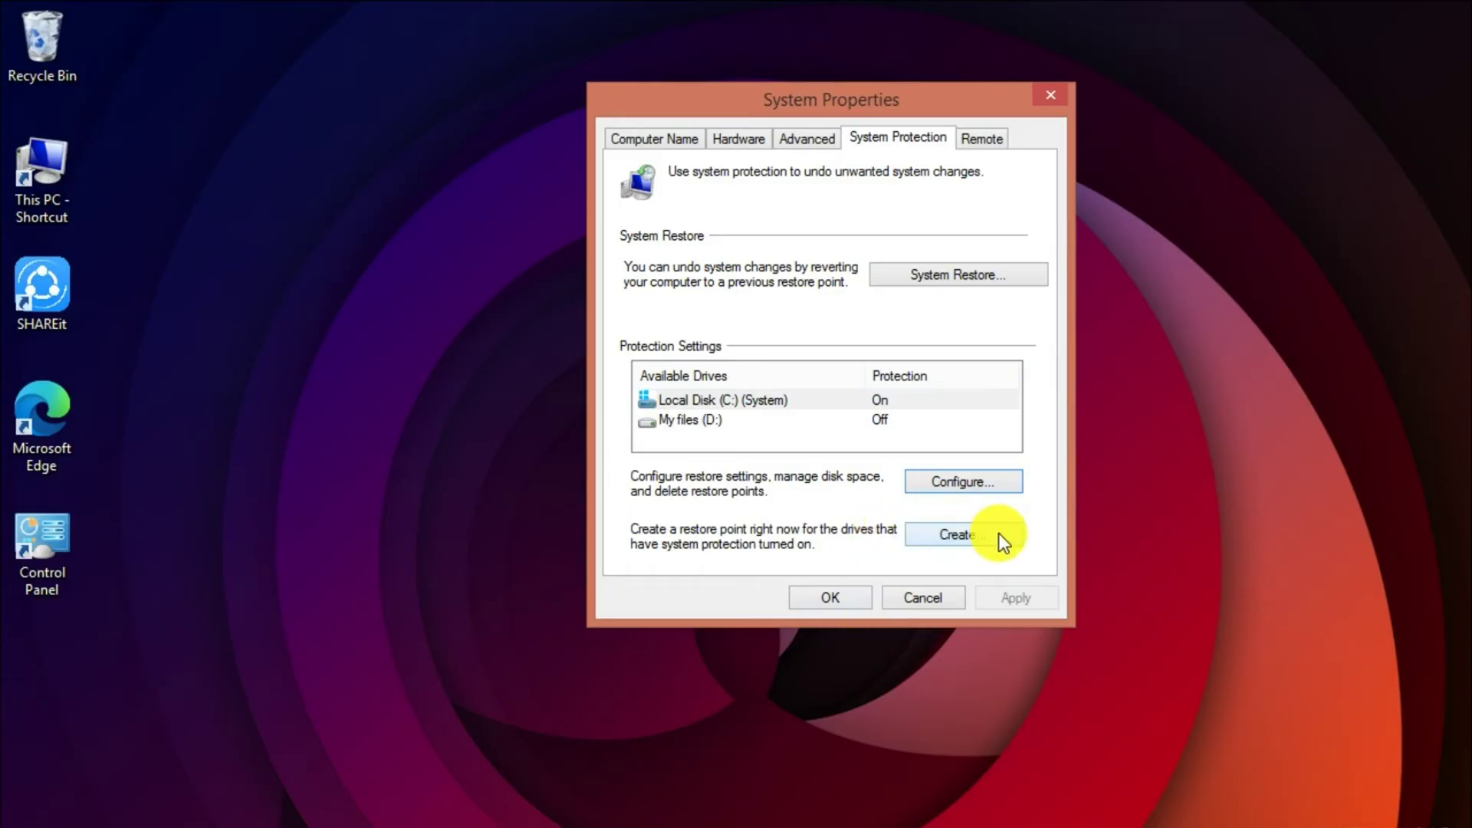
Step: Create a restore point with the description "windows 8.1"
click(950, 537)
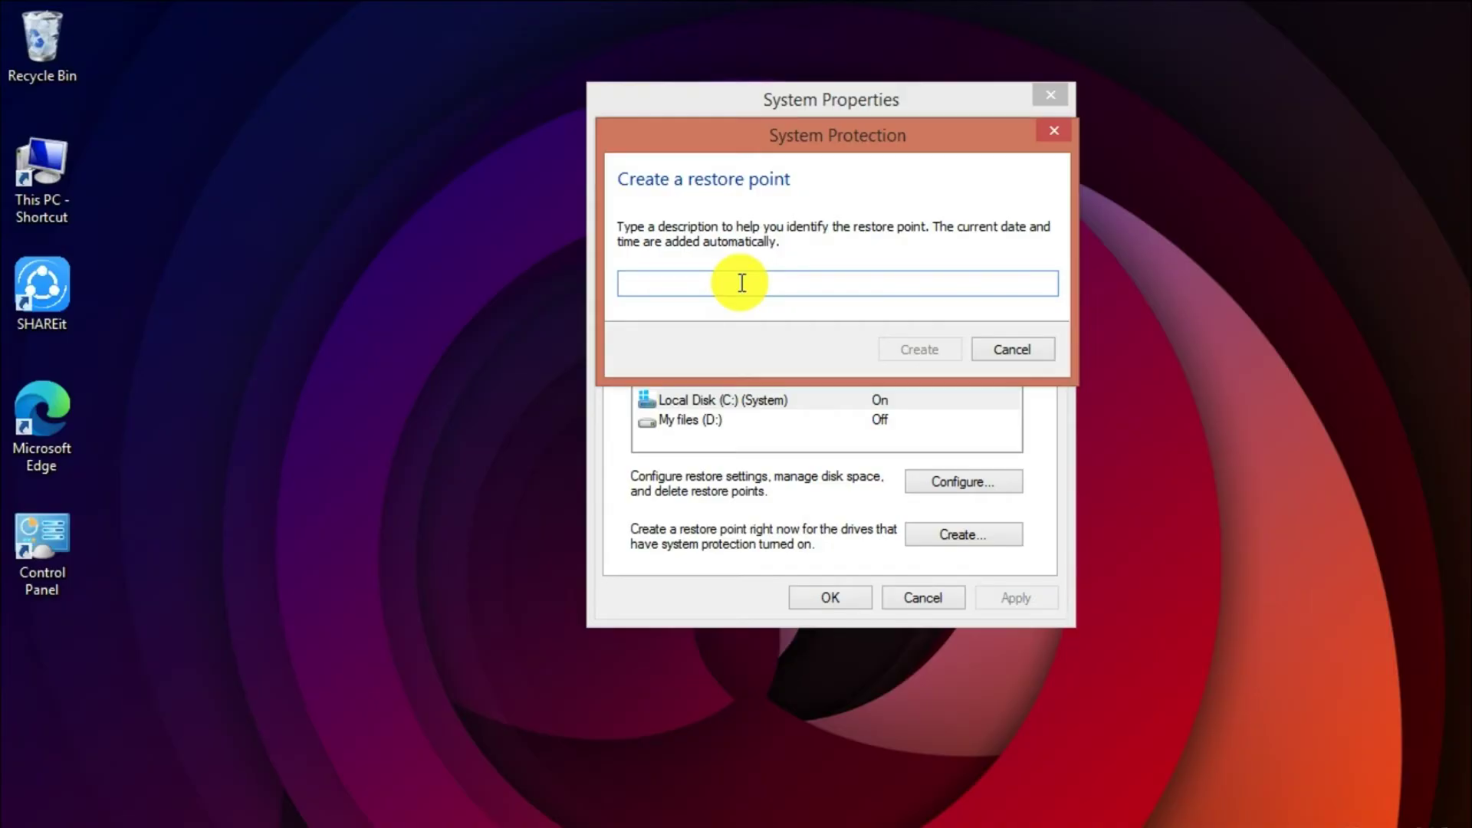
text(windows 8.1)
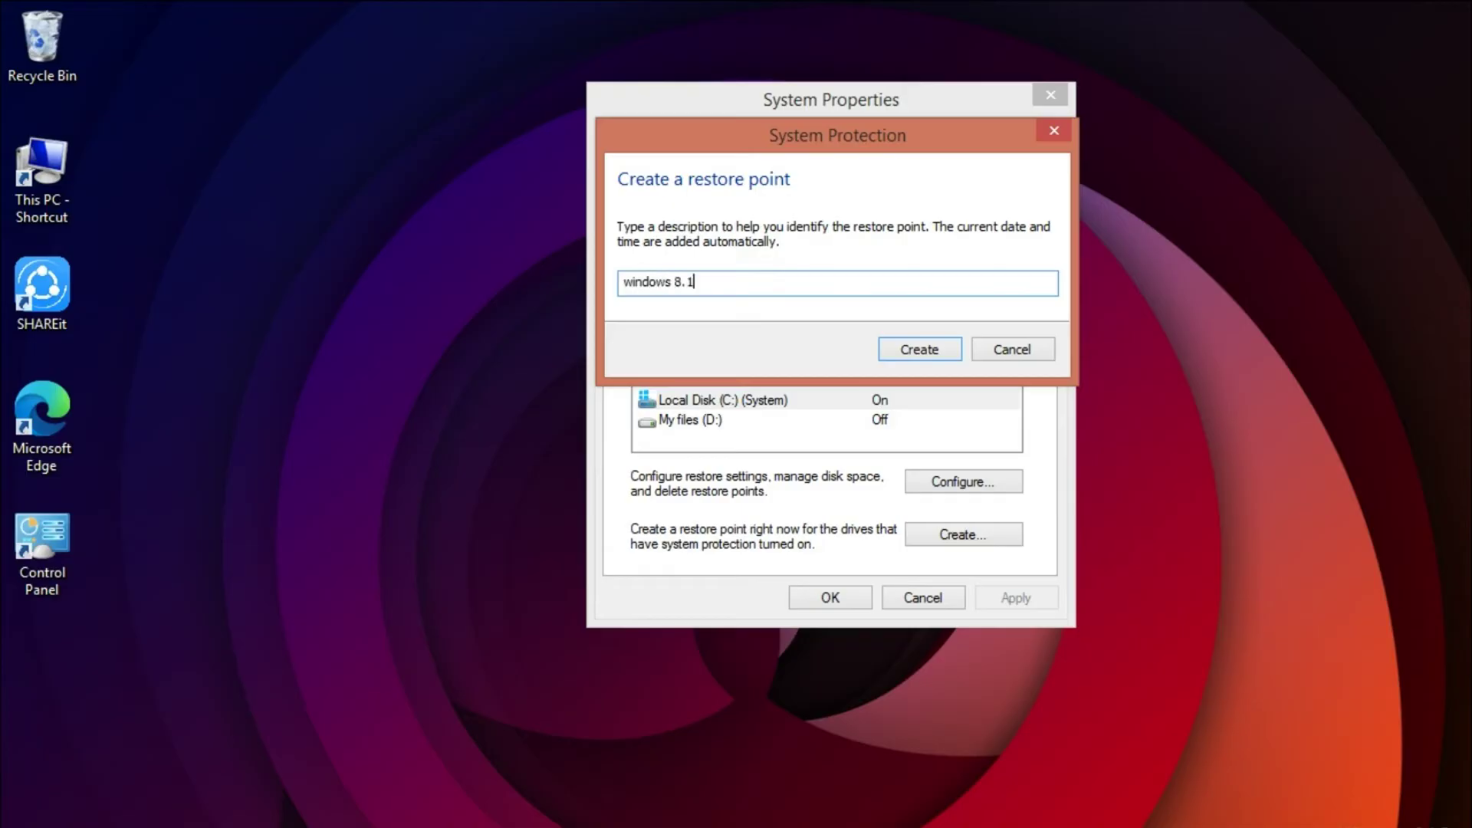
click(900, 351)
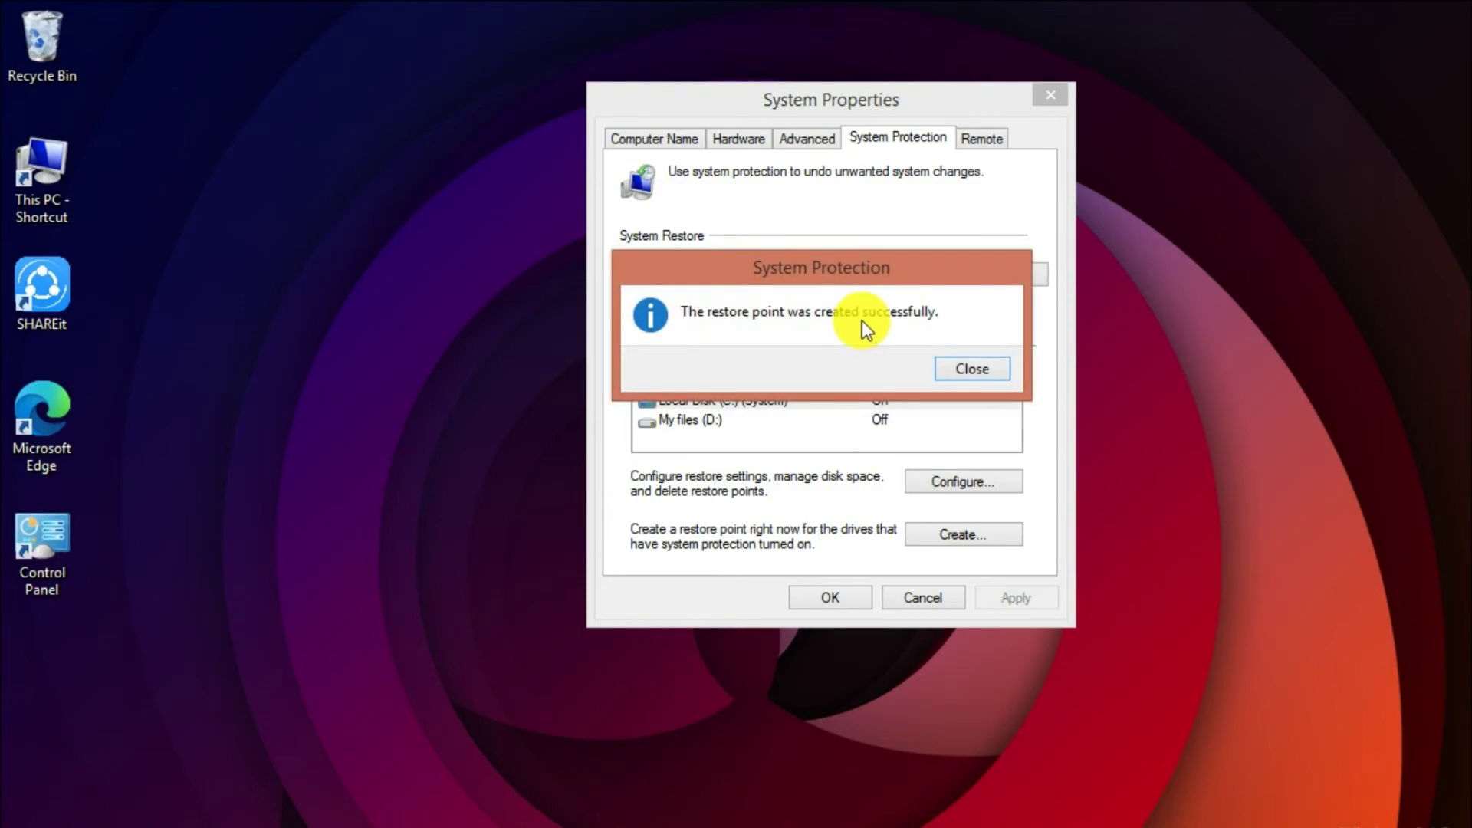
click(967, 371)
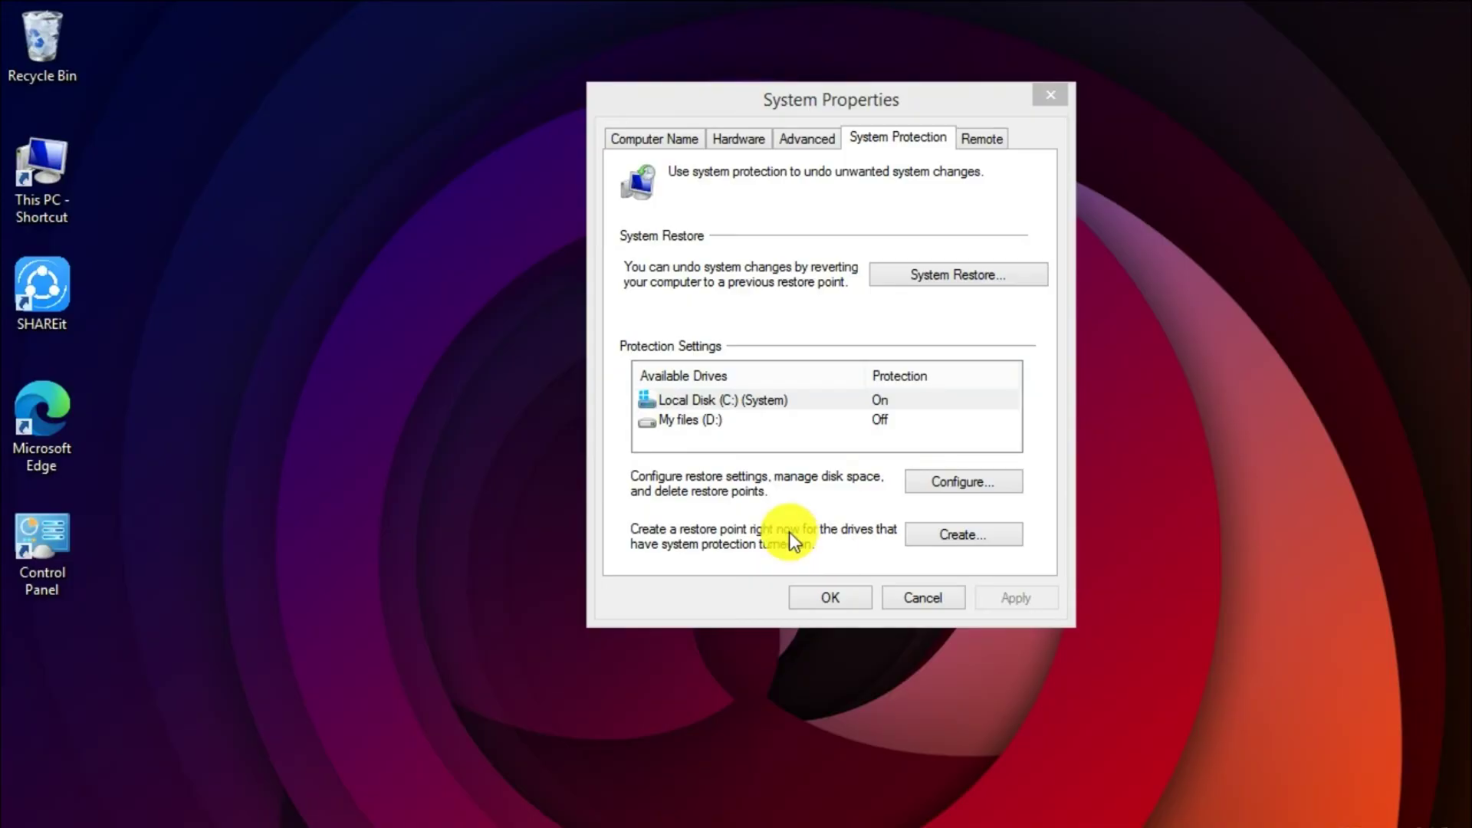
Step: Restore the computer to the manual "windows 8.1" restore point with System Restore and dismiss the completion notice
click(953, 280)
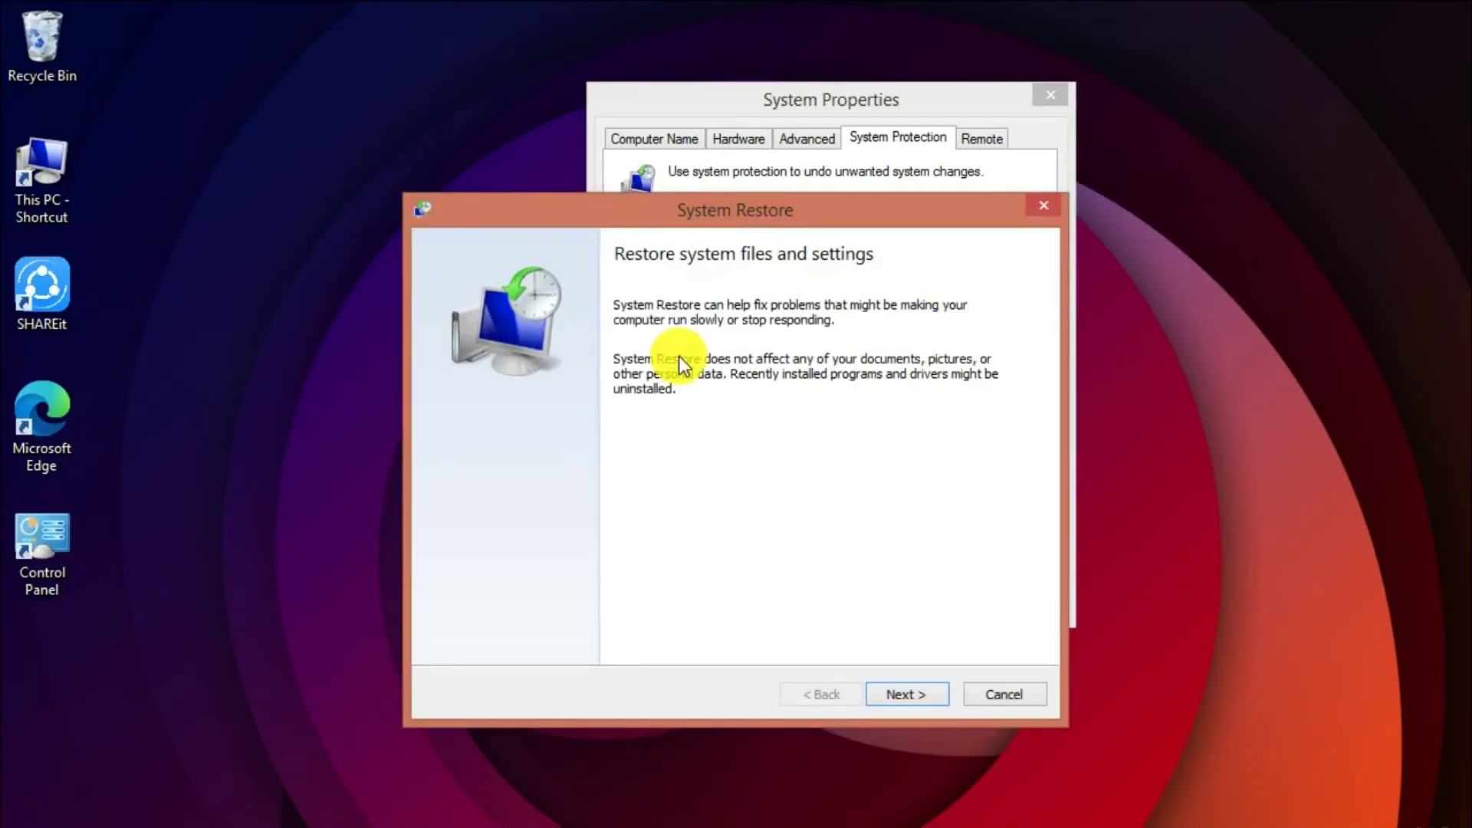
click(899, 695)
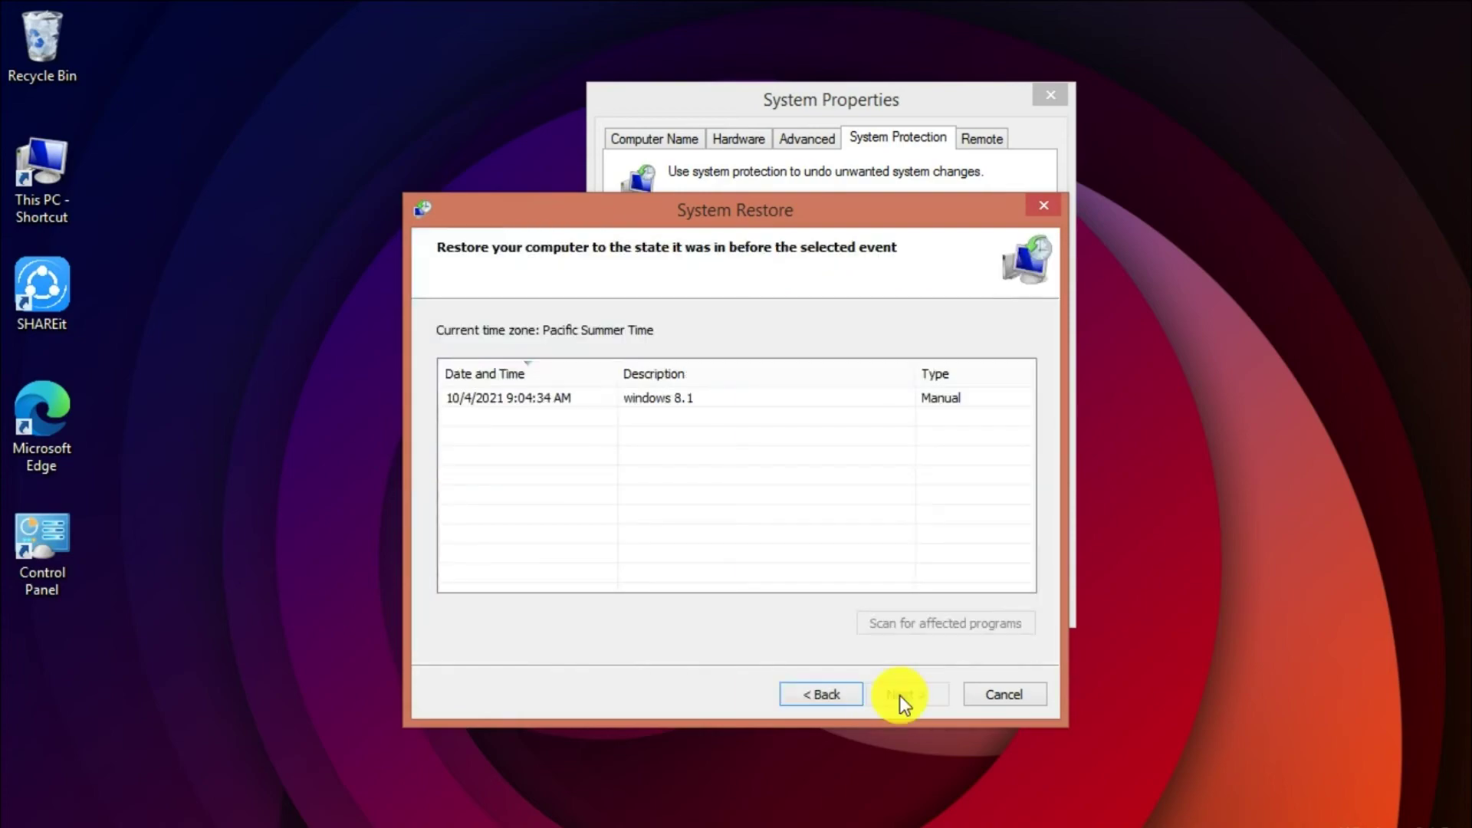
click(655, 399)
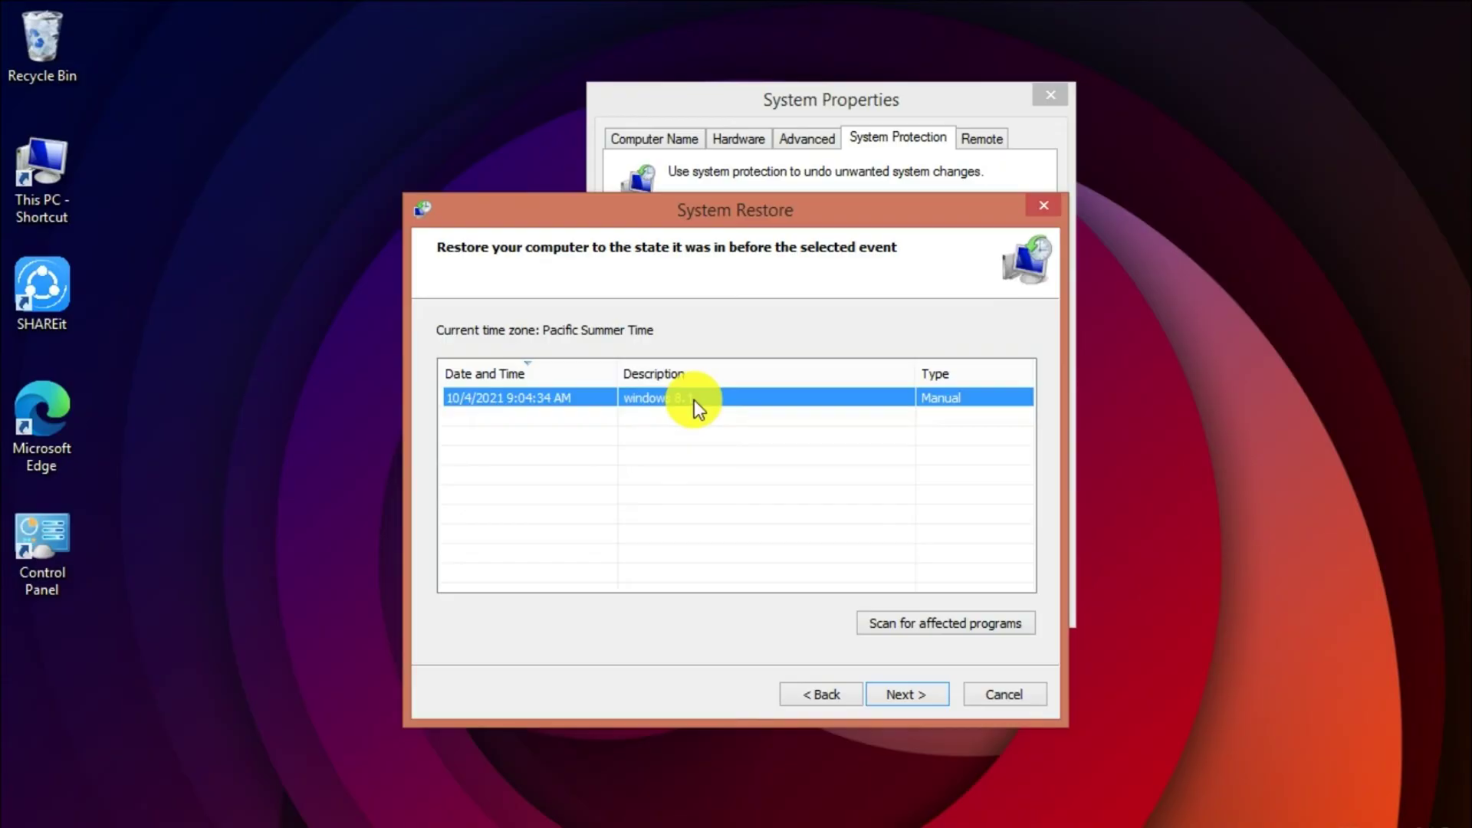
click(909, 694)
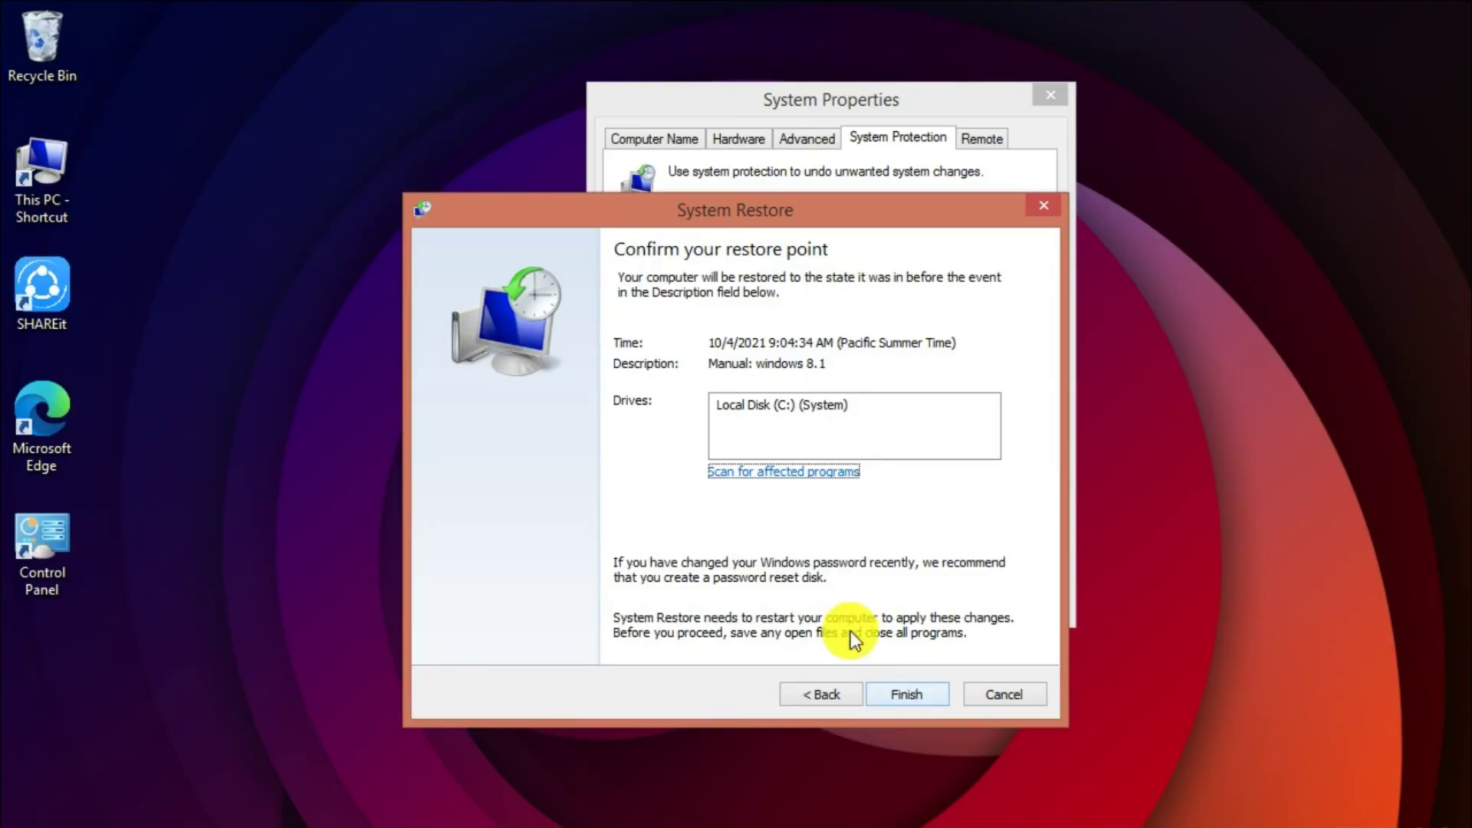
click(909, 694)
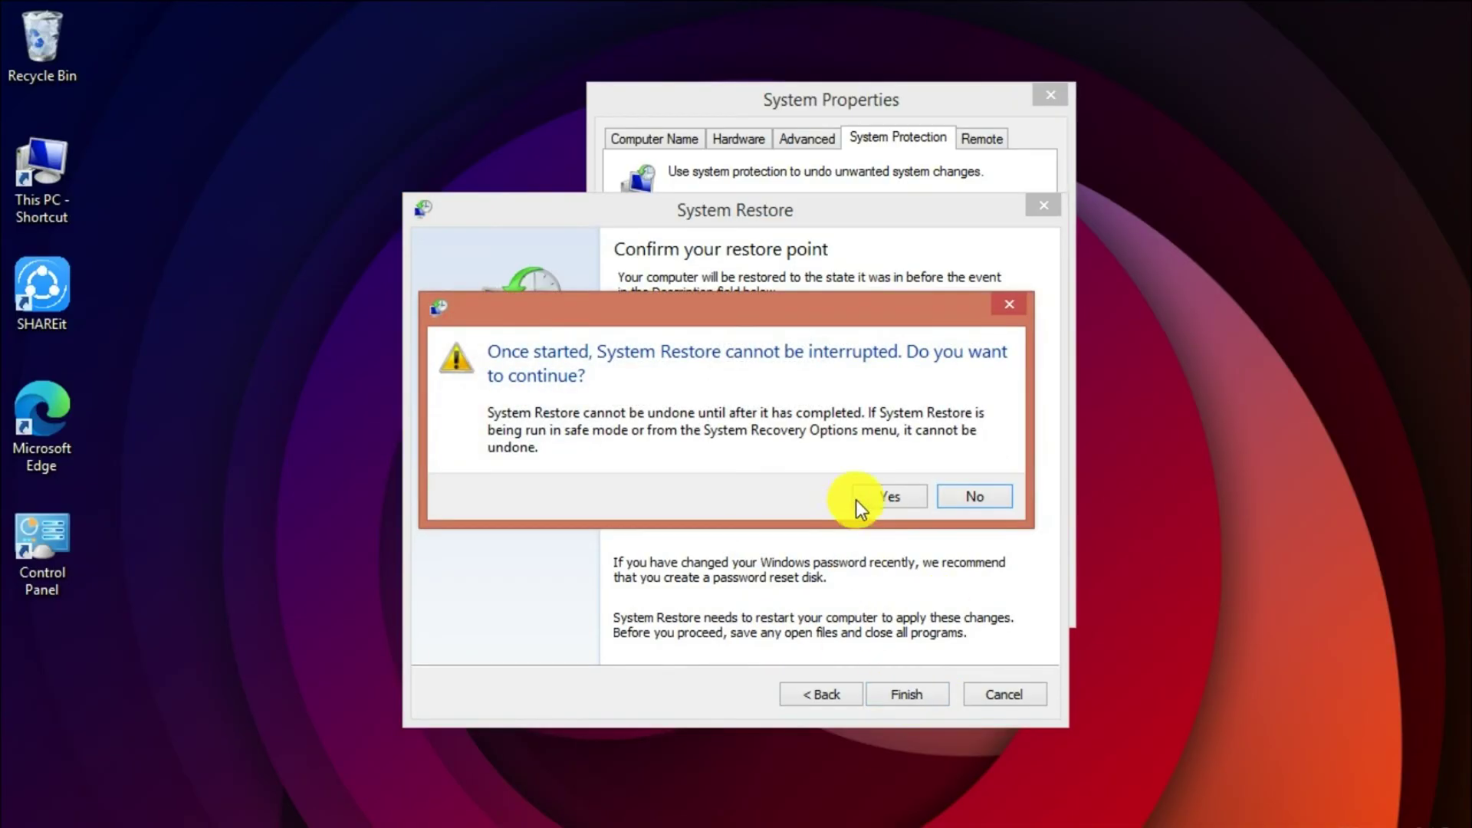
click(899, 495)
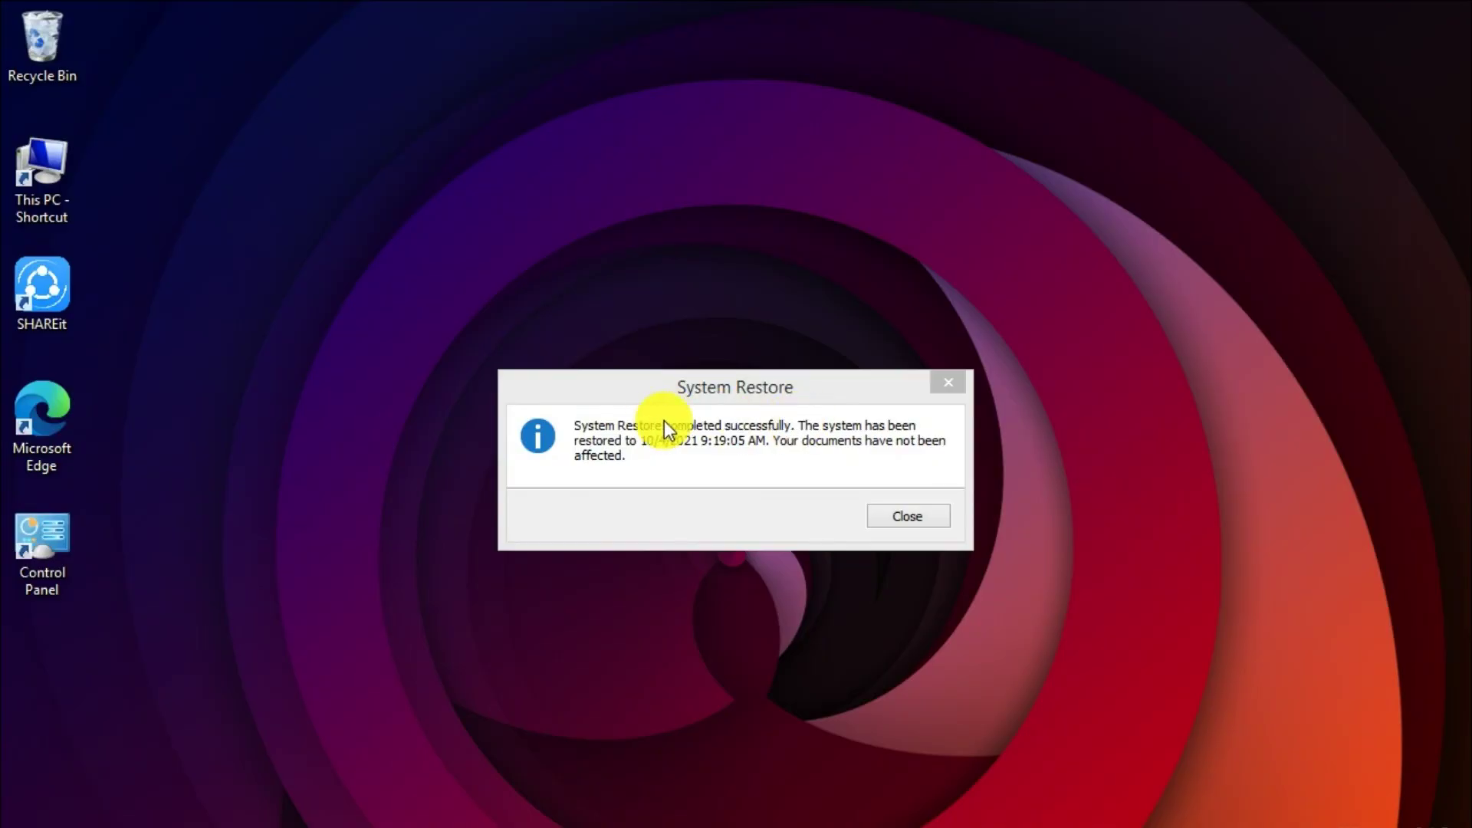
click(887, 517)
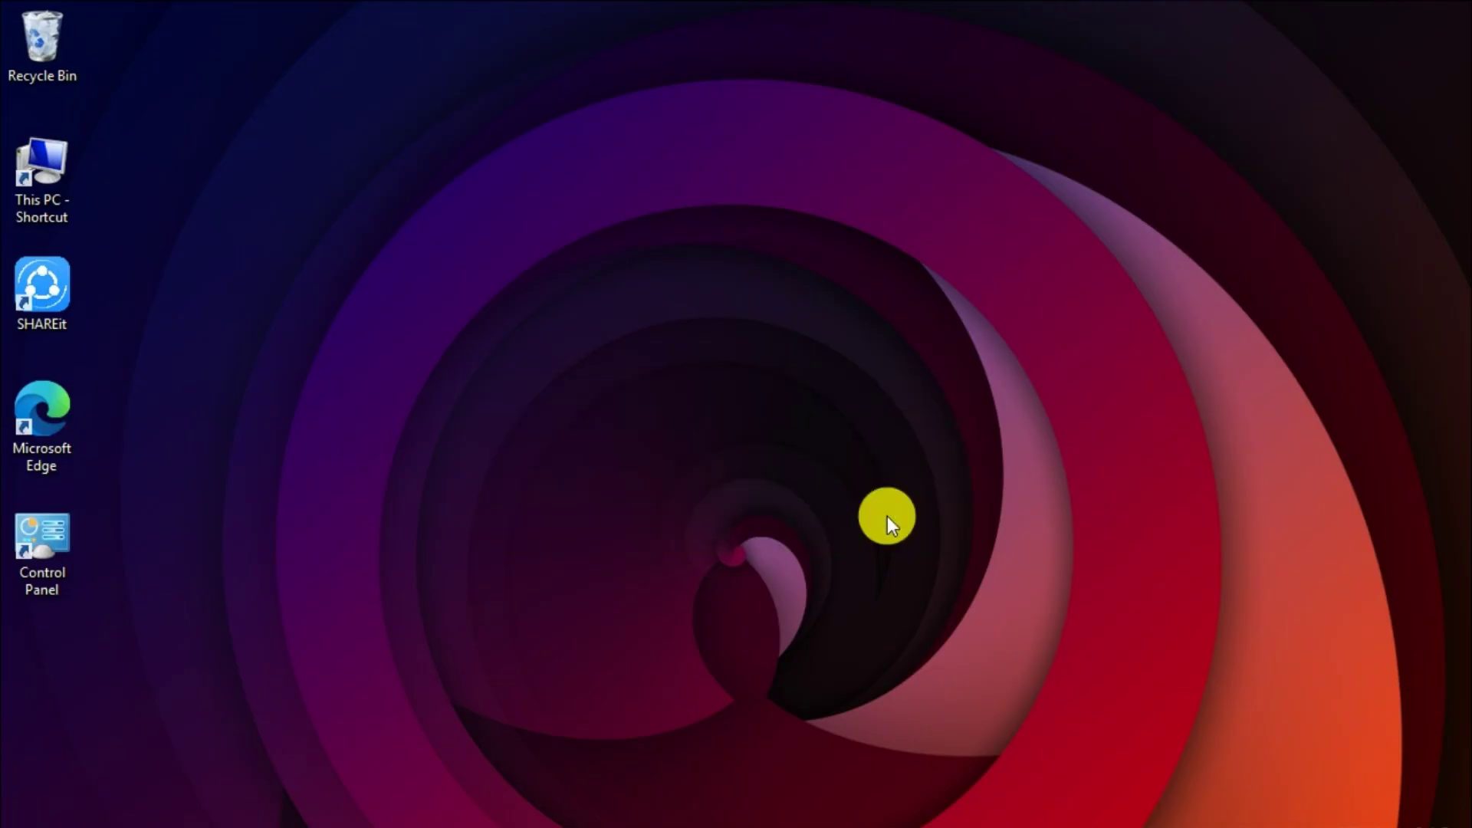